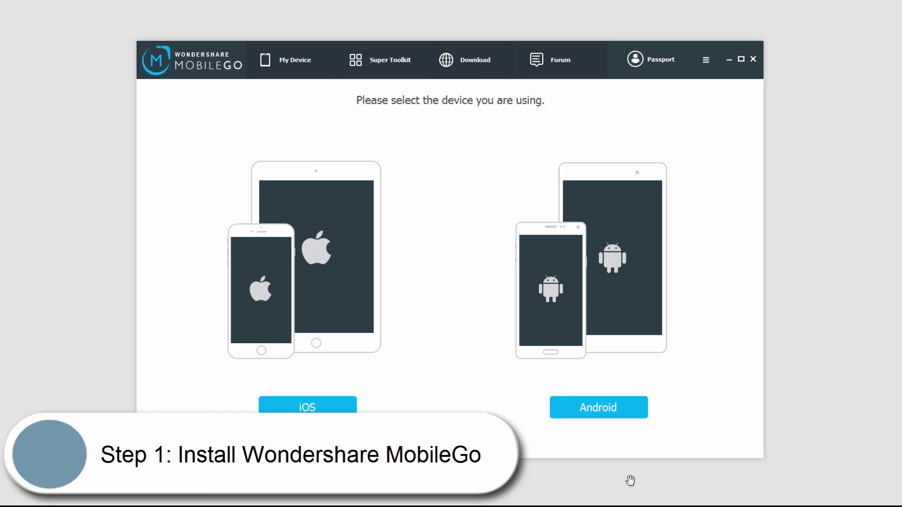
- Select Android as the device type so the phone can connect
left_click(595, 408)
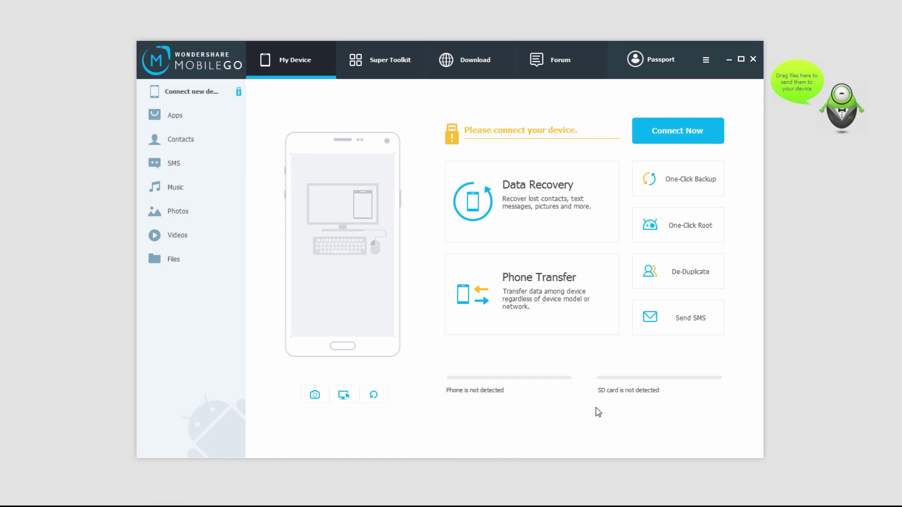
- Export all phone contacts as a CSV into Documents, then go to Google Contacts
left_click(185, 143)
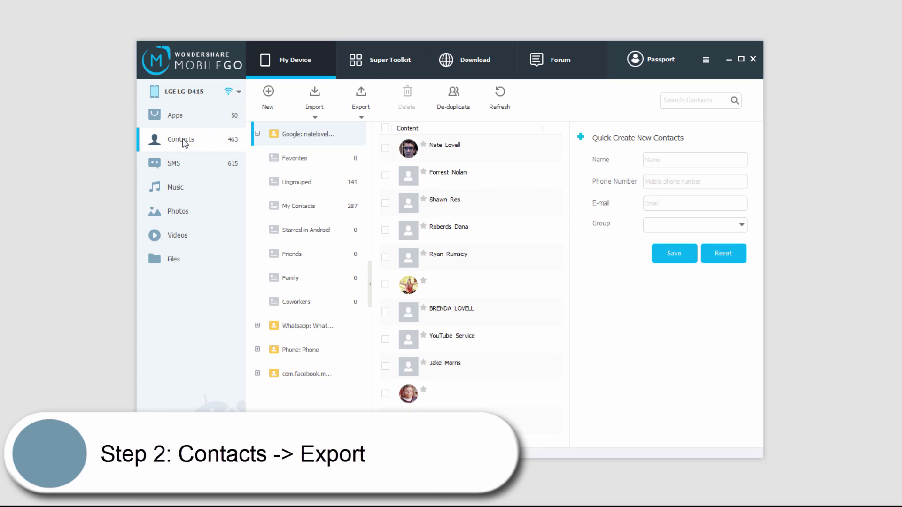
left_click(362, 103)
mouse_move(390, 139)
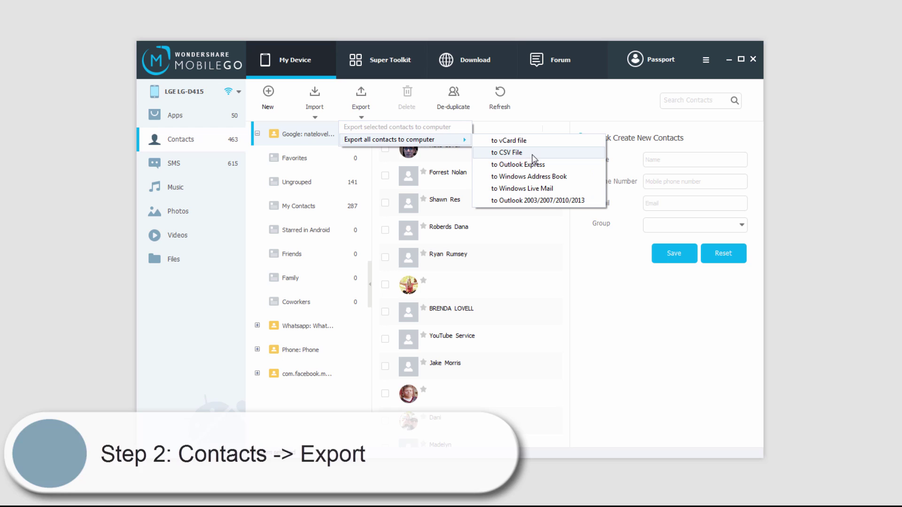
left_click(509, 153)
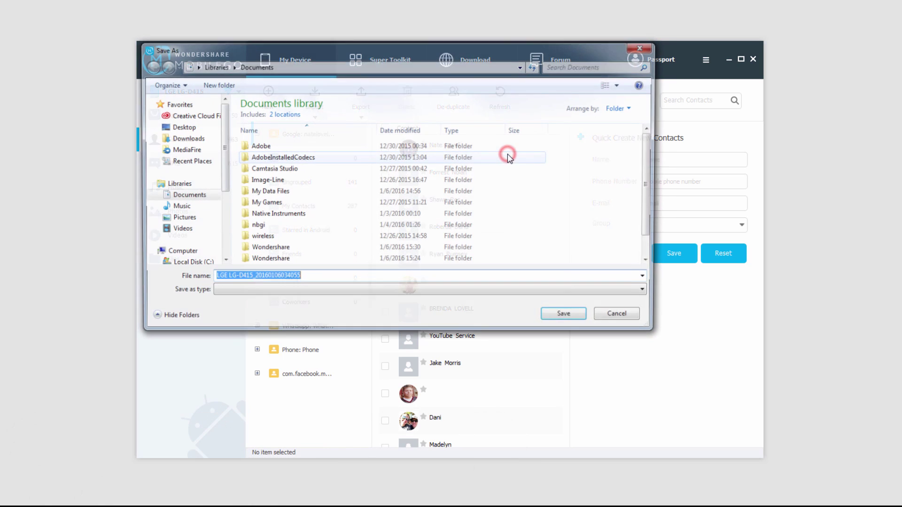
left_click(555, 316)
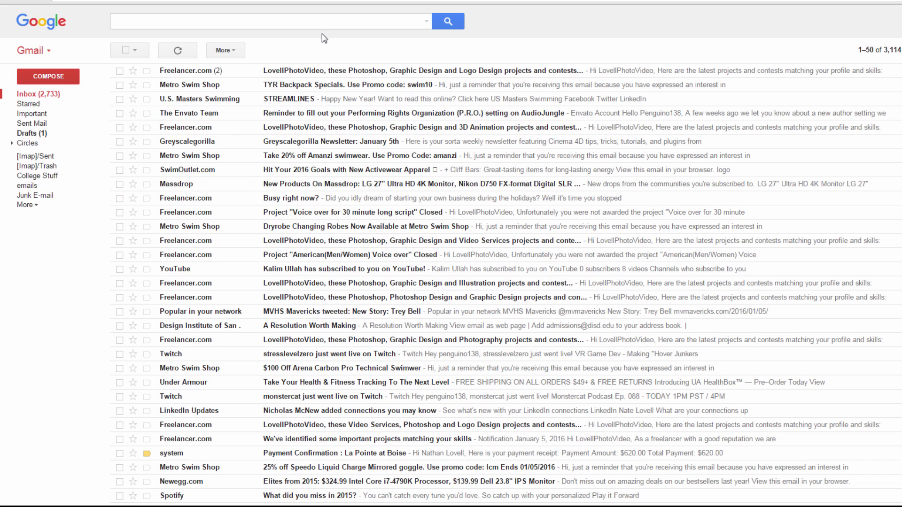
left_click(47, 53)
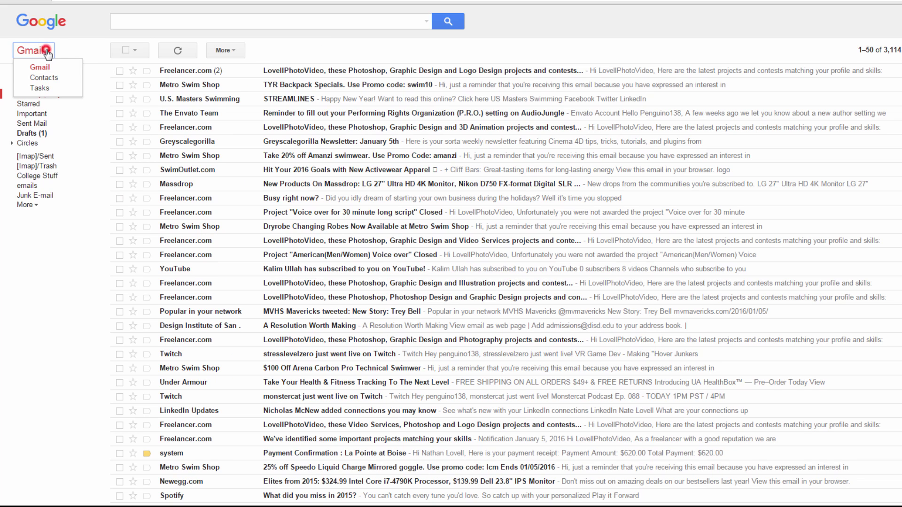
left_click(49, 80)
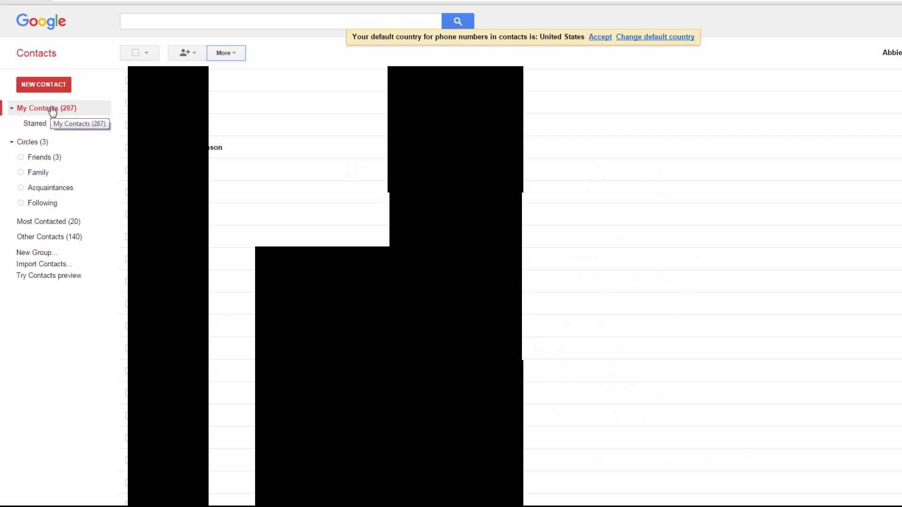
- Import the LGE contacts CSV from Documents into Google Contacts
left_click(234, 54)
left_click(246, 109)
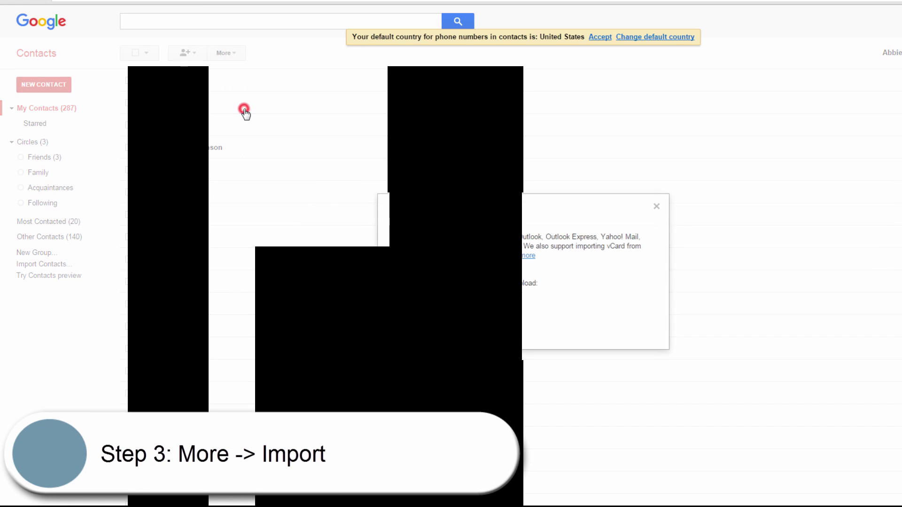
left_click(413, 297)
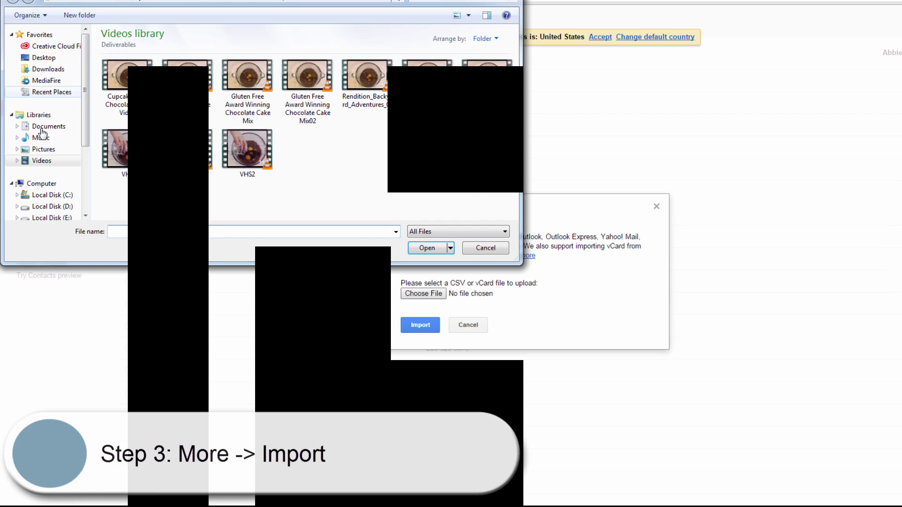
left_click(42, 126)
double_click(296, 213)
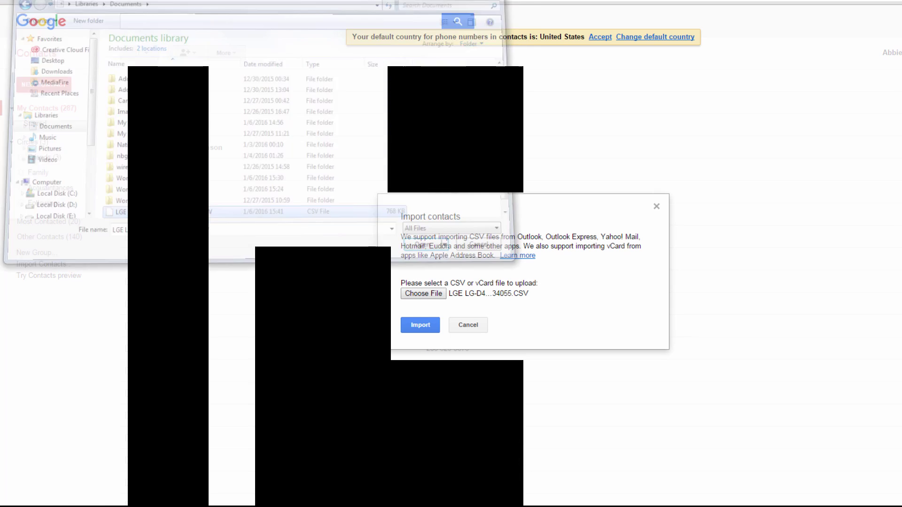
left_click(421, 325)
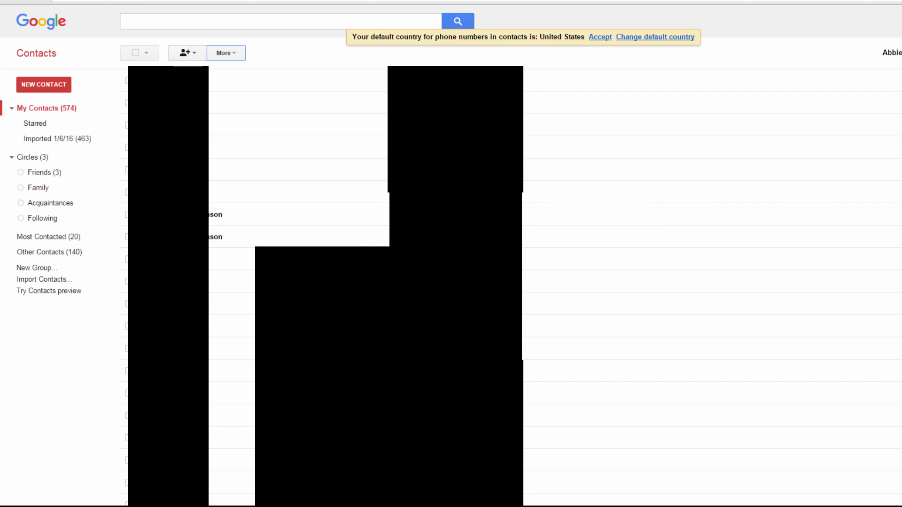
- Export all Google contacts in Google CSV format
left_click(230, 55)
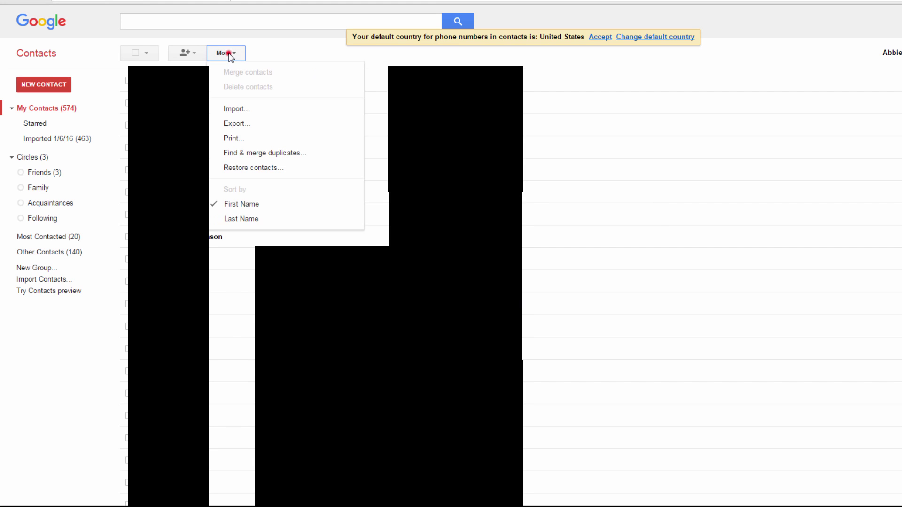
left_click(244, 124)
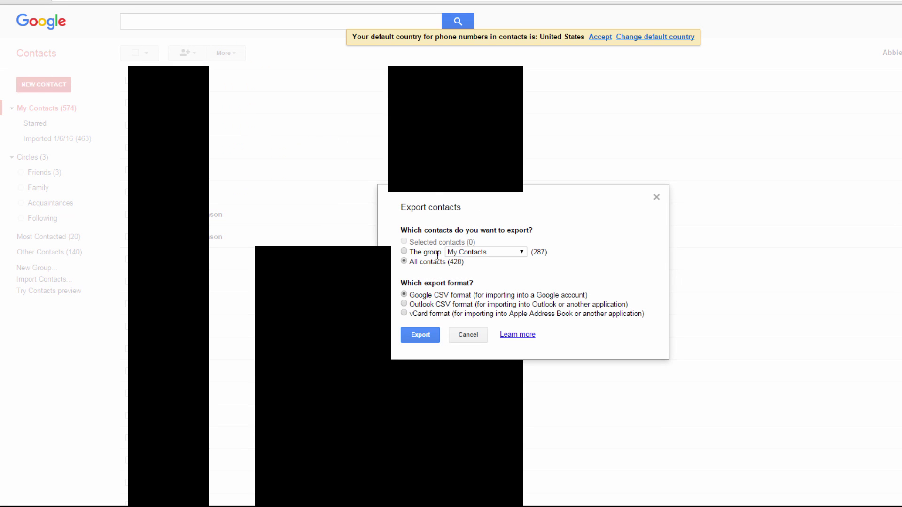
left_click(421, 336)
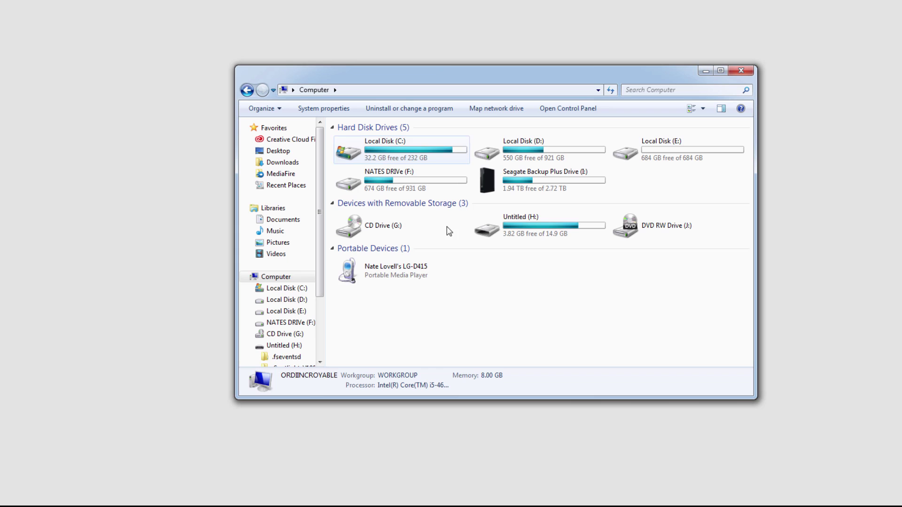
- Browse the LG-D415's Internal storage, then return to the phone's top level
double_click(389, 274)
double_click(408, 140)
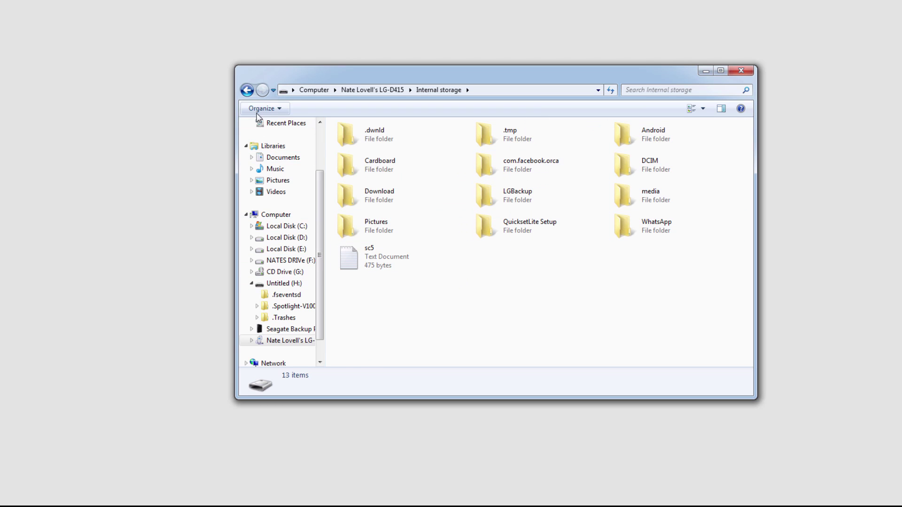
left_click(247, 91)
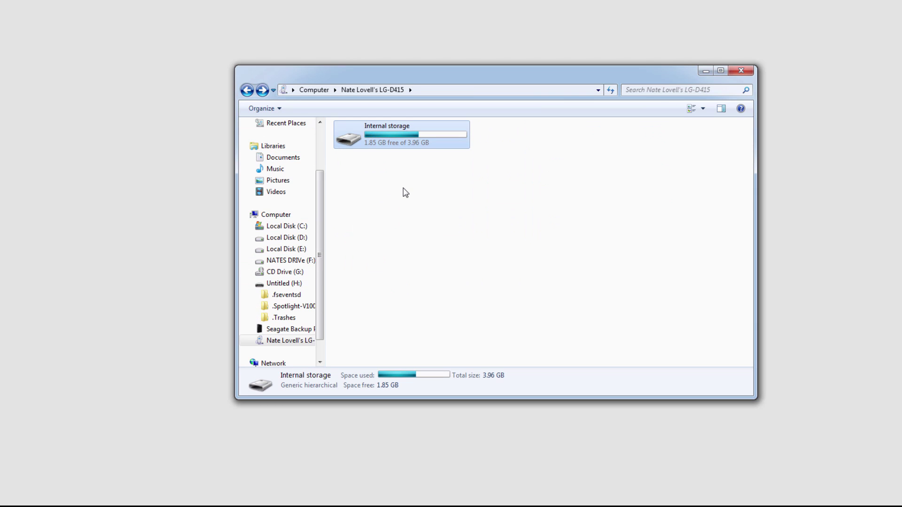